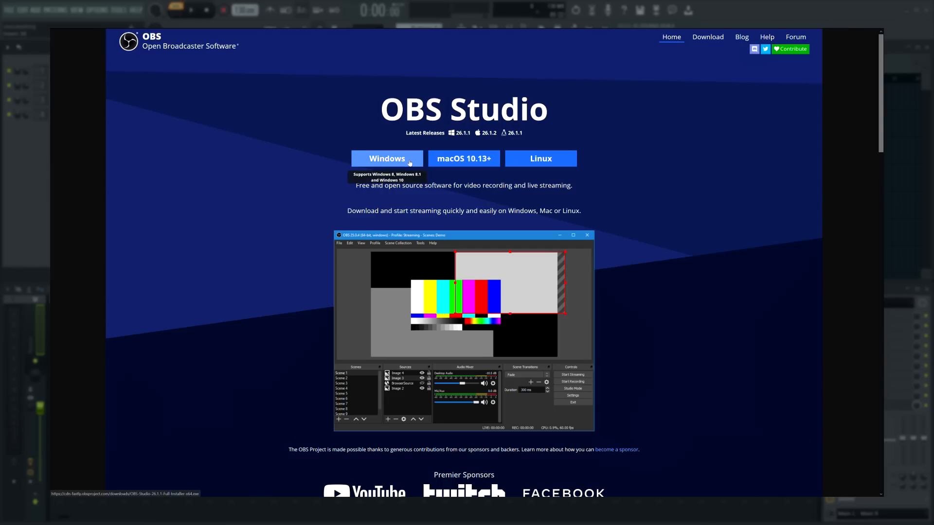
- Download the Windows version of OBS Studio
{"action": "left_click", "coordinate": [387, 159]}
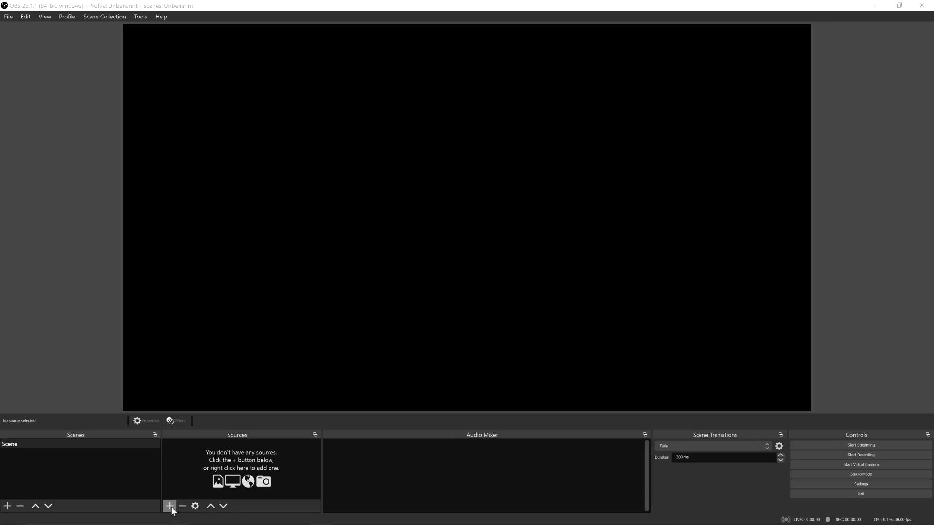
- Add a Display Capture source named FL Studio for Display 1 and fit it to the screen
{"action": "left_click", "coordinate": [169, 506]}
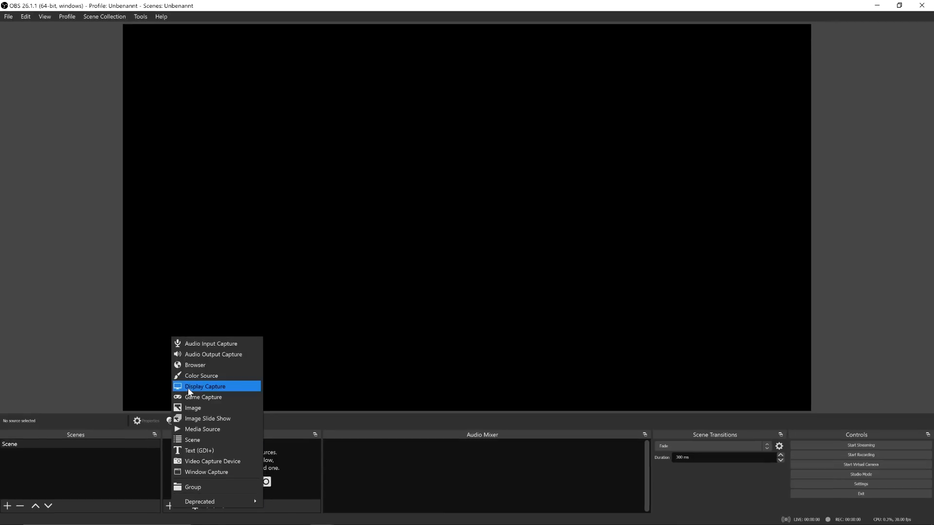
{"action": "left_click", "coordinate": [341, 270]}
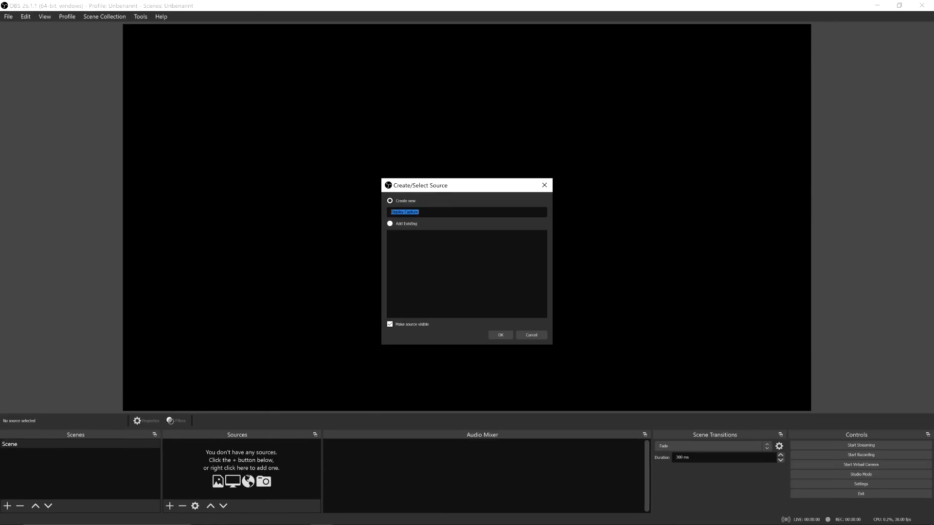
{"action": "type", "text": "FL Studio"}
{"action": "key", "text": "Return"}
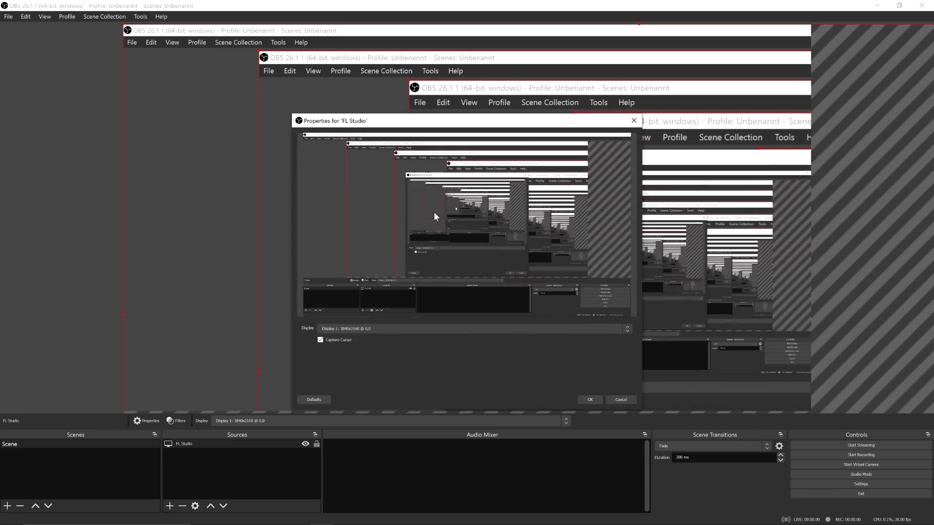
{"action": "left_click", "coordinate": [228, 443]}
{"action": "key", "text": "ctrl+f"}
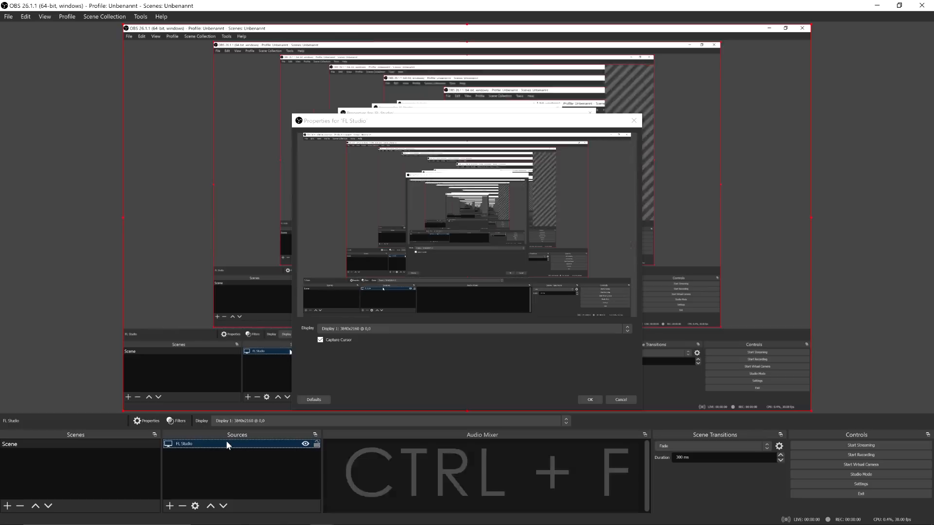
{"action": "left_click", "coordinate": [582, 401]}
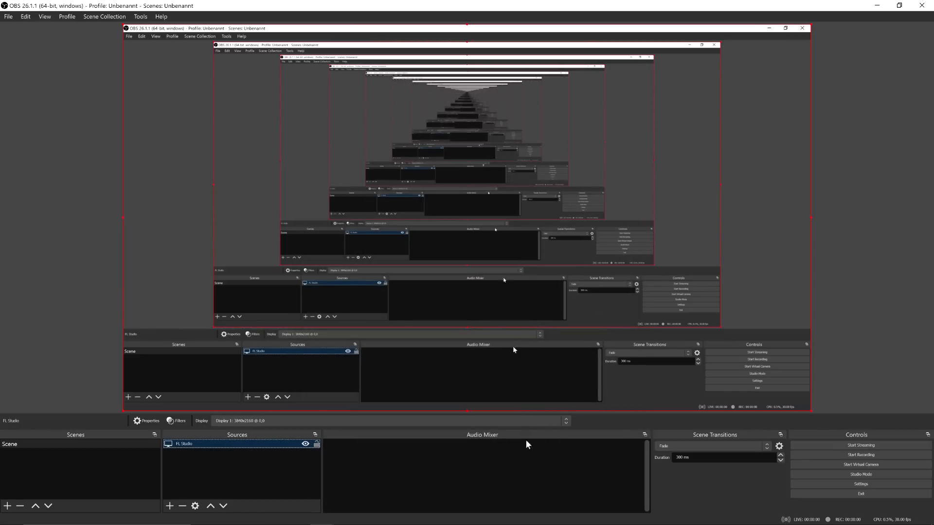
- Add a Color Source named Black with the colour #000000 above the FL Studio source
{"action": "left_click", "coordinate": [256, 479]}
{"action": "left_click", "coordinate": [202, 519]}
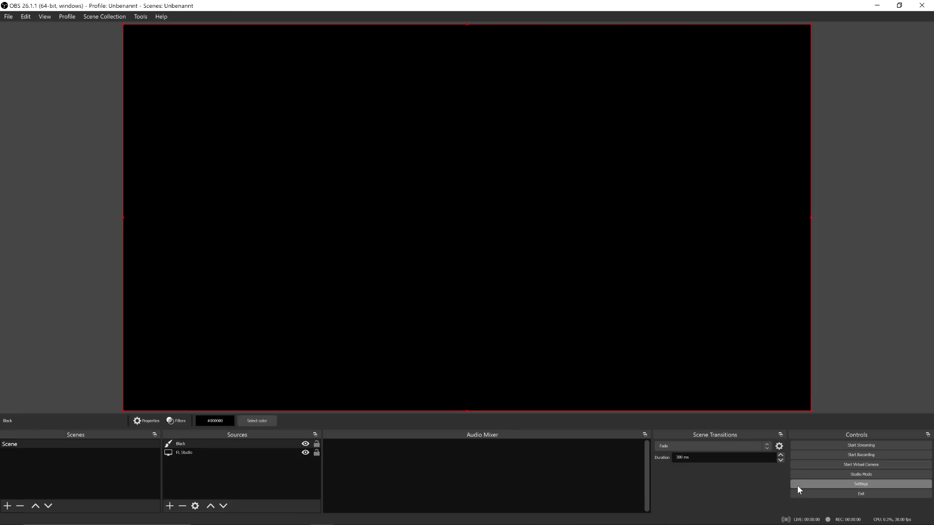
- Set Desktop Audio to Interface (2- PreSonus AudioBox iTwo) in the OBS audio settings
{"action": "left_click", "coordinate": [798, 485]}
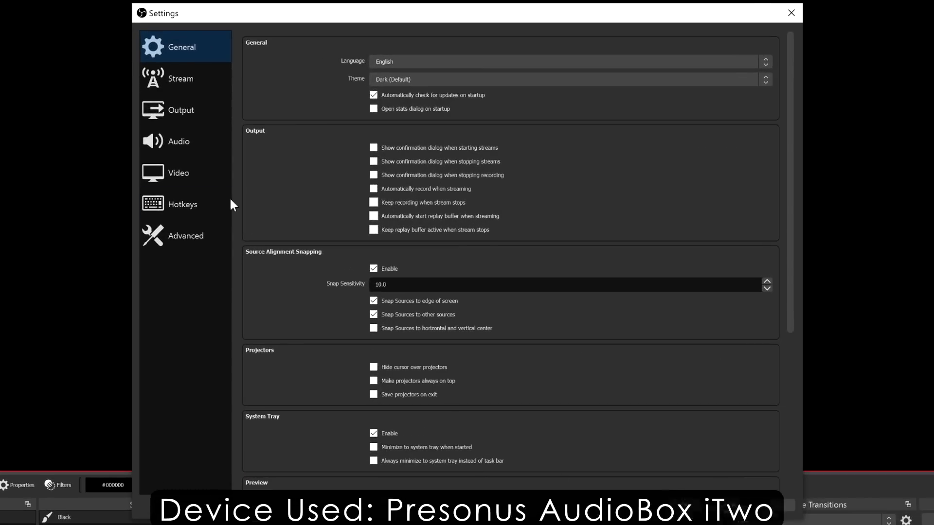
{"action": "left_click", "coordinate": [191, 142]}
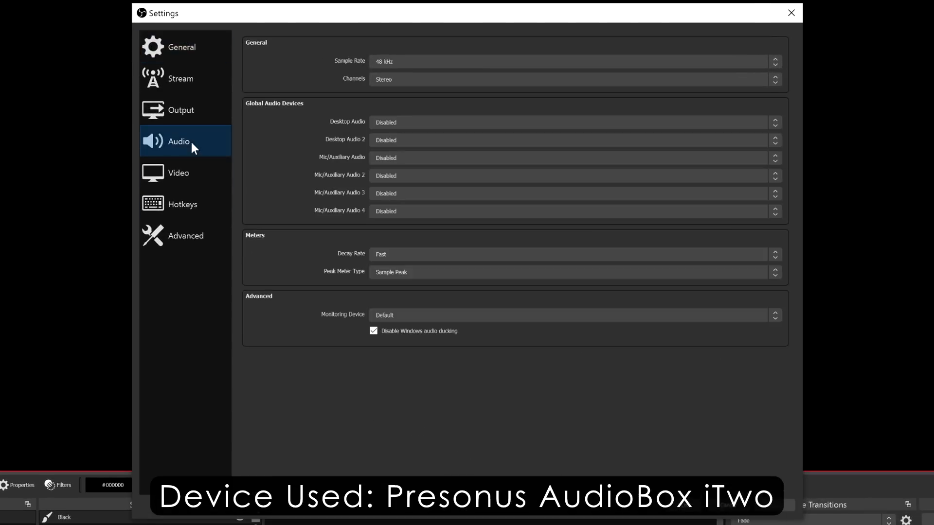
{"action": "left_click", "coordinate": [415, 124]}
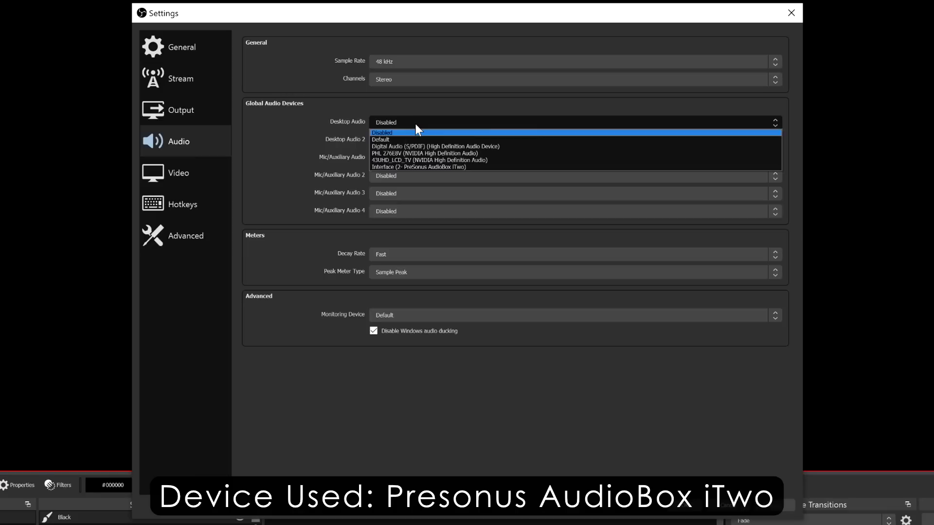
{"action": "left_click", "coordinate": [446, 167]}
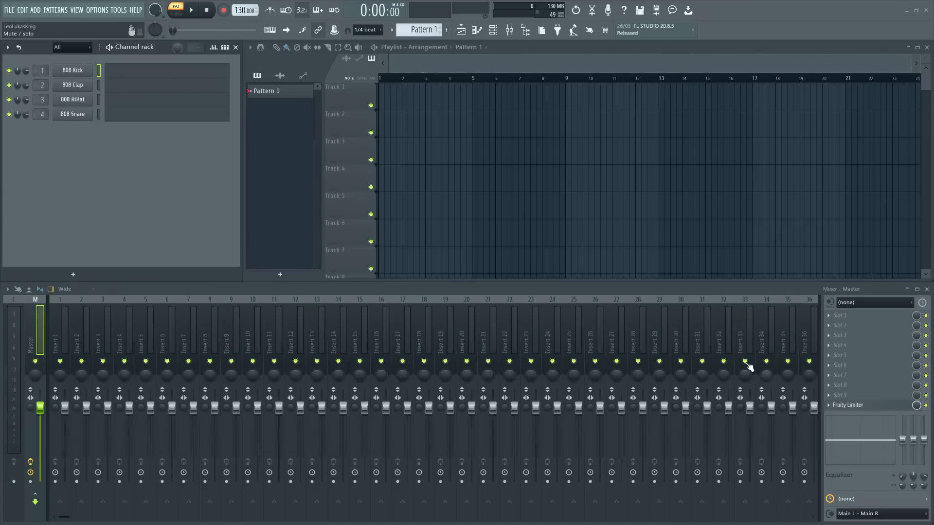
- Switch to FL Studio and set the audio input of mixer track Insert 1 to the mono Mic input
{"action": "left_click", "coordinate": [63, 332]}
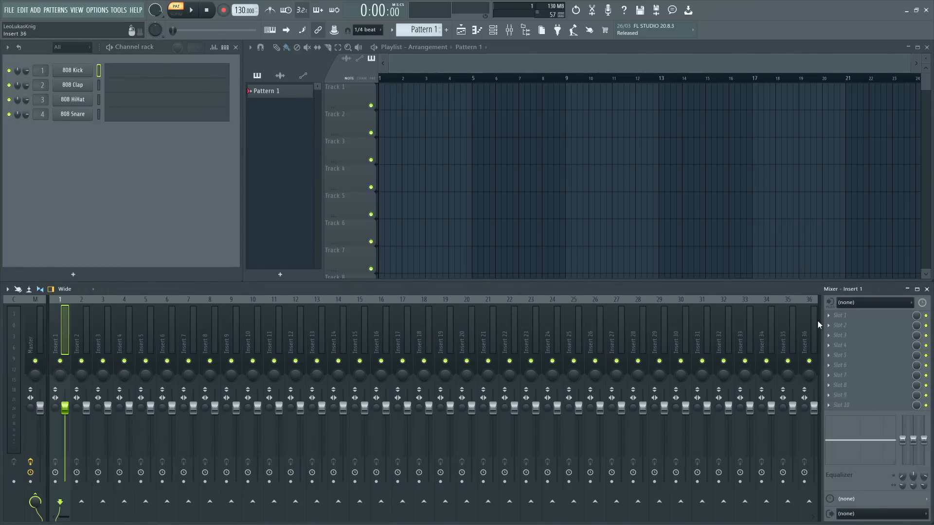
{"action": "left_click", "coordinate": [863, 305]}
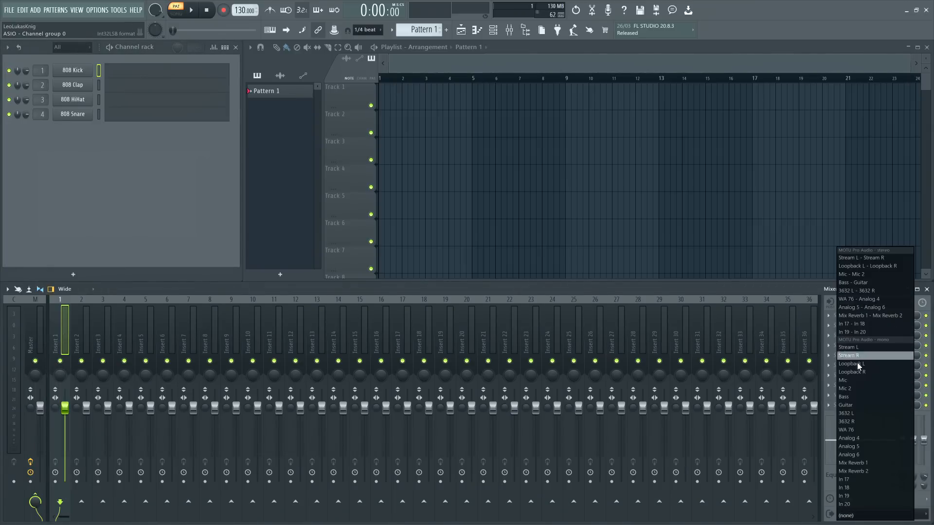
{"action": "left_click", "coordinate": [856, 380]}
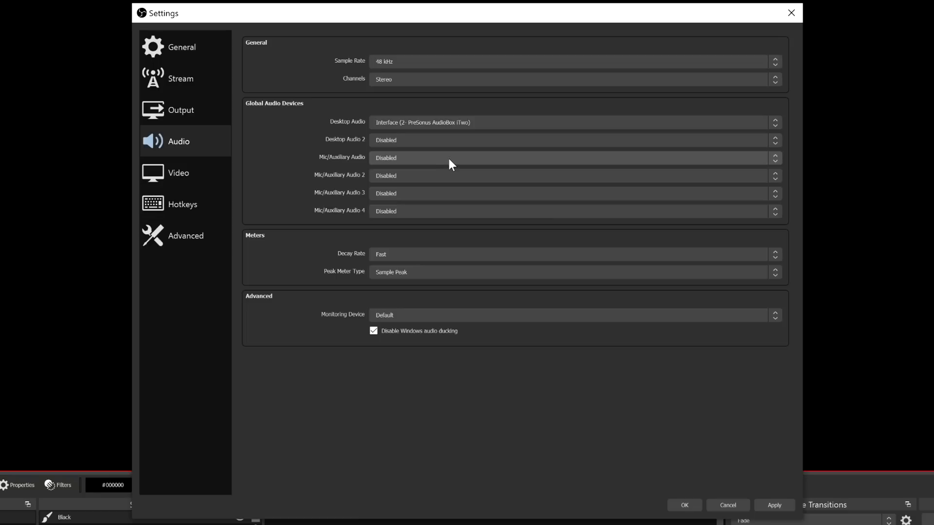
- Switch back to OBS, set Mic/Auxiliary Audio to Input (2- PreSonus AudioBox iTwo) and apply the settings
{"action": "left_click", "coordinate": [449, 159]}
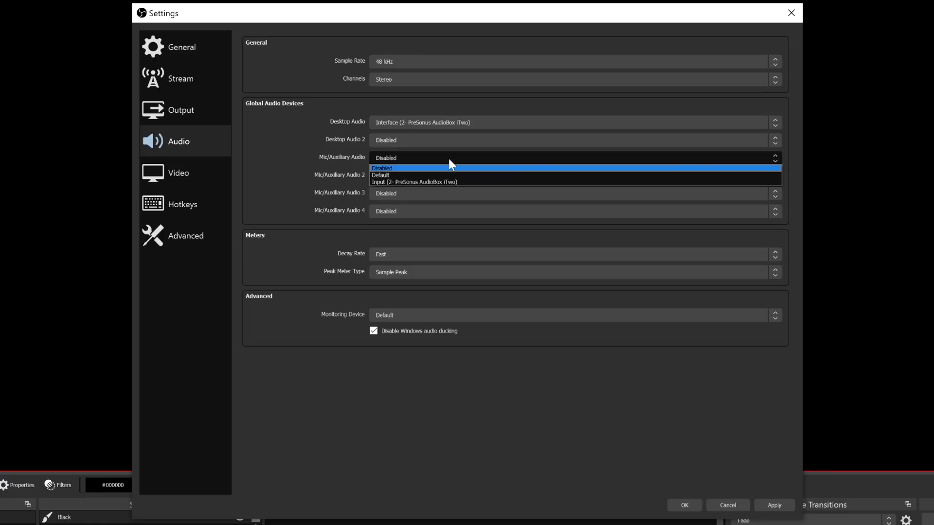
{"action": "left_click", "coordinate": [439, 182]}
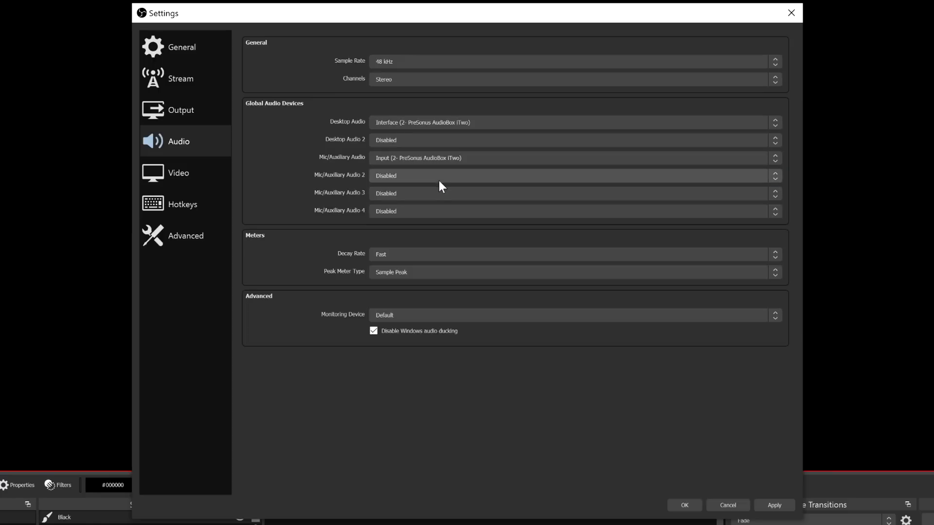
{"action": "left_click", "coordinate": [770, 507]}
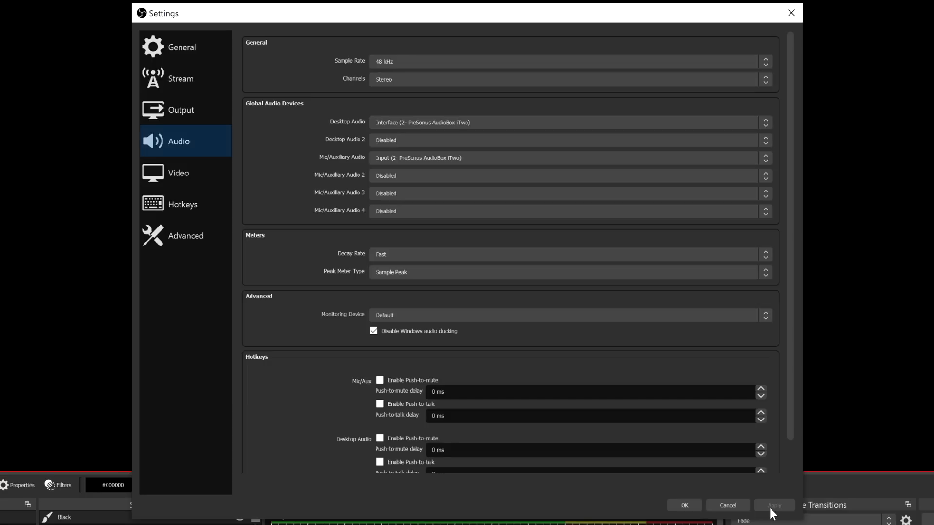
{"action": "left_click", "coordinate": [684, 504]}
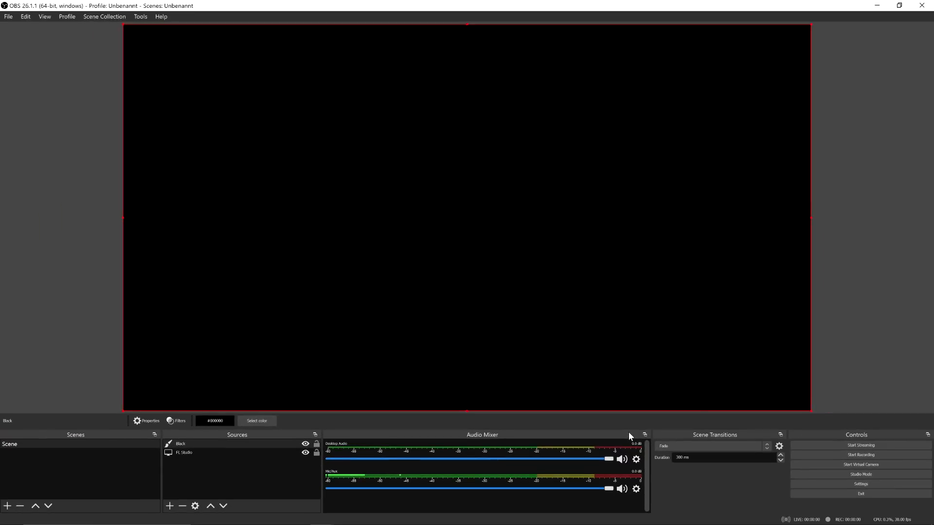
- Enable Mono for the Mic/Aux channel in the Advanced Audio Properties
{"action": "left_click", "coordinate": [636, 488]}
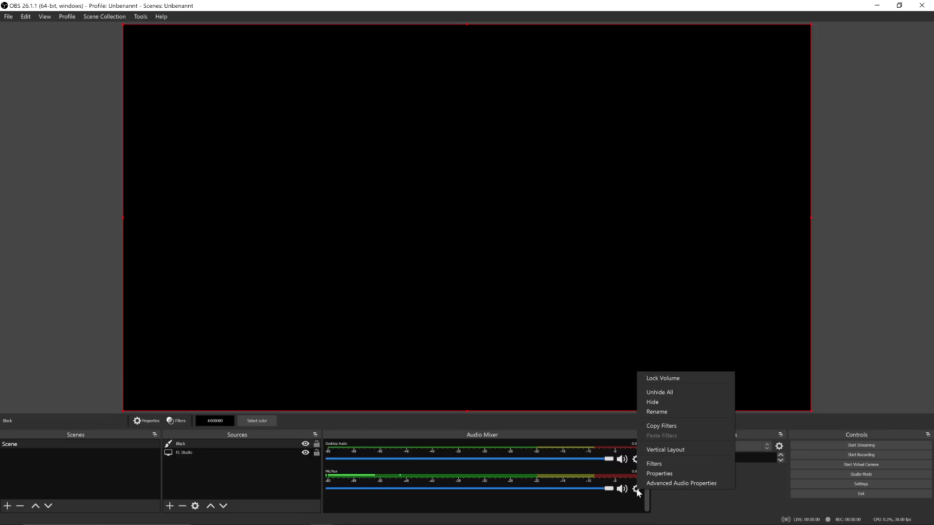
{"action": "left_click", "coordinate": [646, 484]}
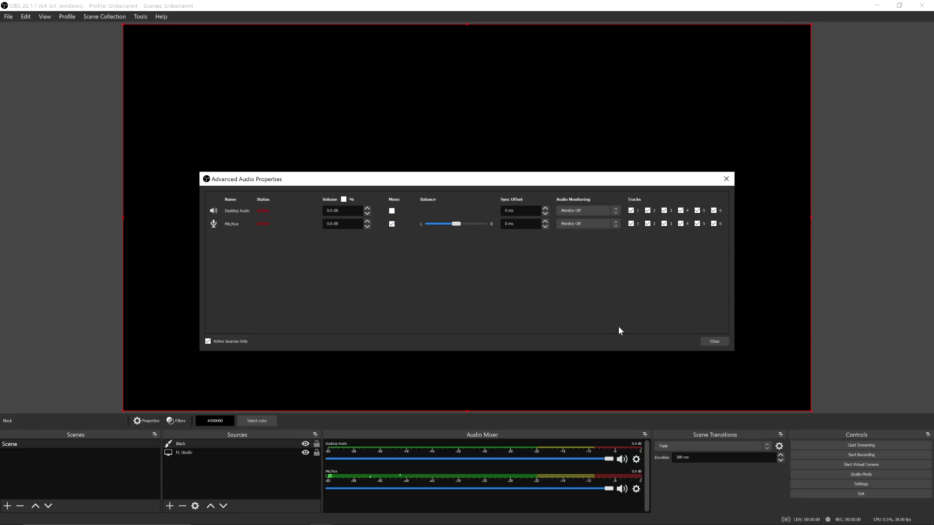
{"action": "left_click", "coordinate": [711, 343]}
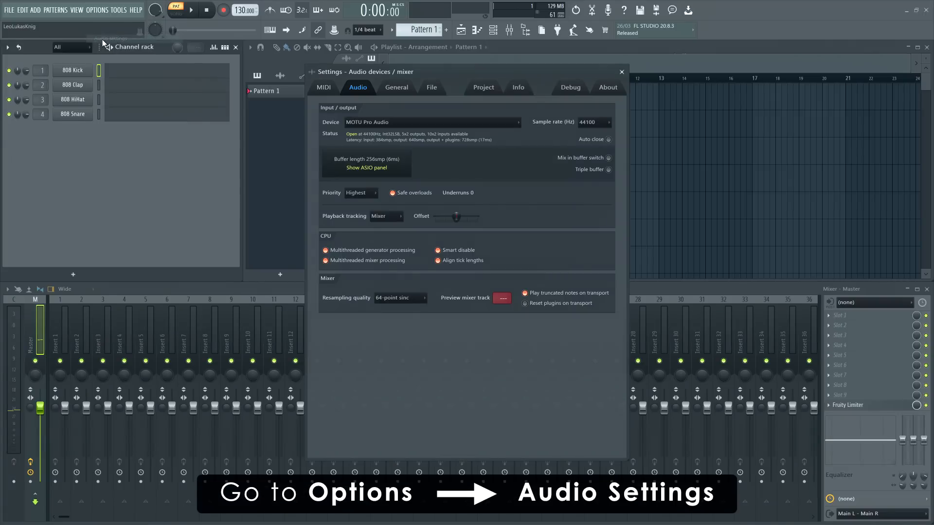
- Switch to FL Studio and set the audio device to FL Studio ASIO
{"action": "left_click", "coordinate": [407, 123]}
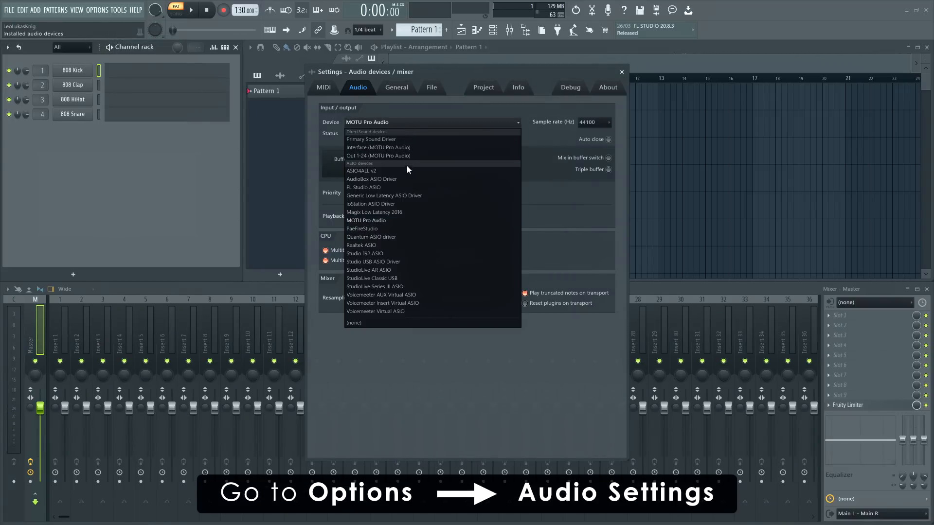
{"action": "left_click", "coordinate": [404, 187]}
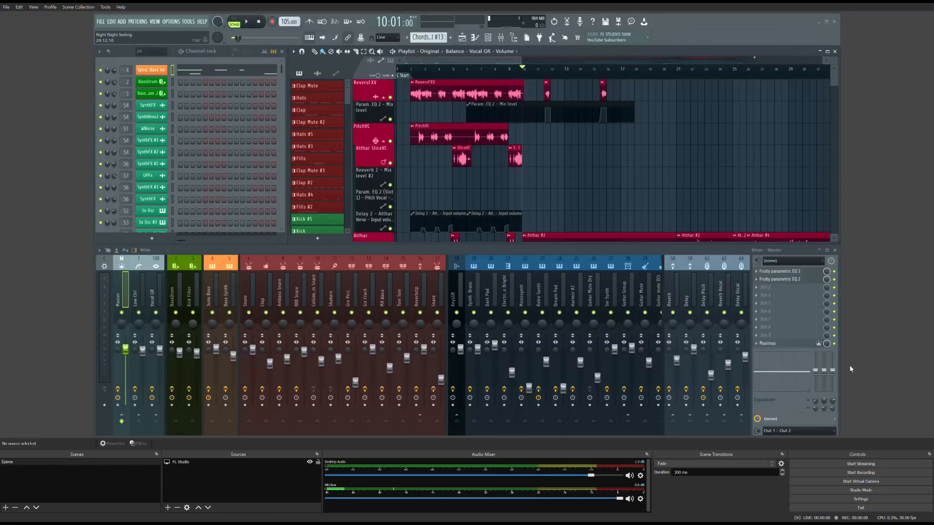
- Switch to OBS, start recording and play the FL Studio song
{"action": "left_click", "coordinate": [859, 473]}
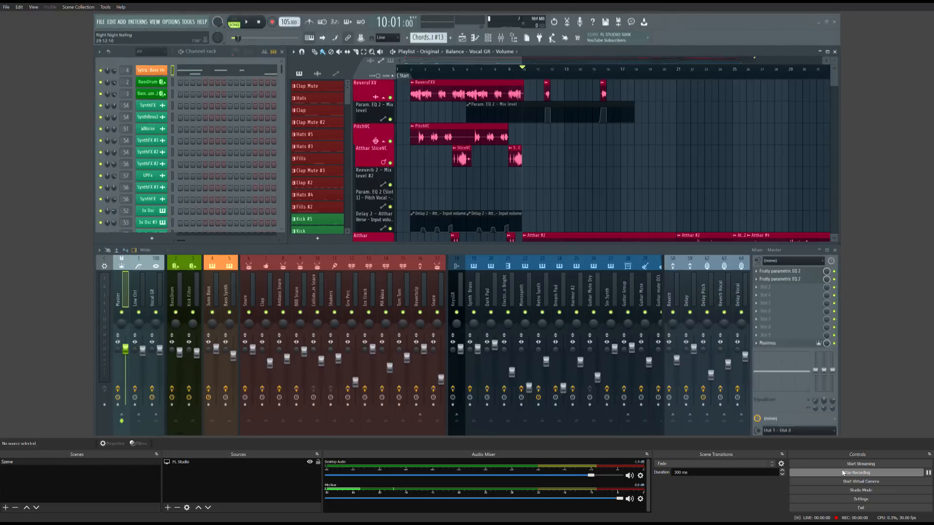
{"action": "key", "text": "space"}
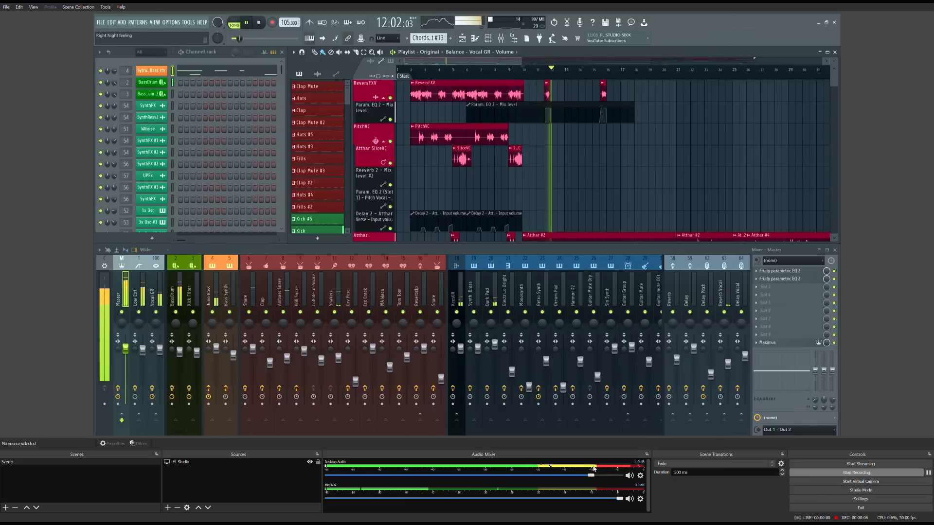
- Mute the Mic/Aux channel while the song plays, and toggle its mute again with playback stopped
{"action": "left_click", "coordinate": [628, 498]}
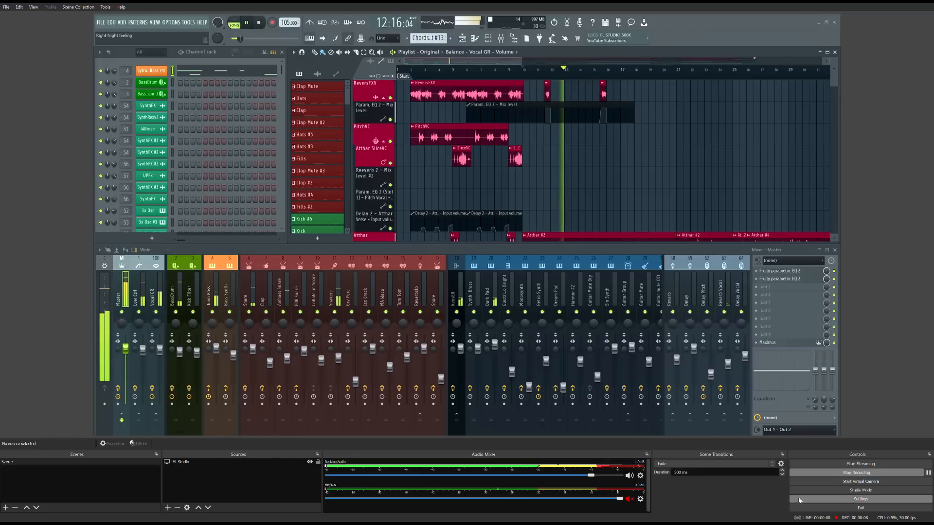
{"action": "key", "text": "space"}
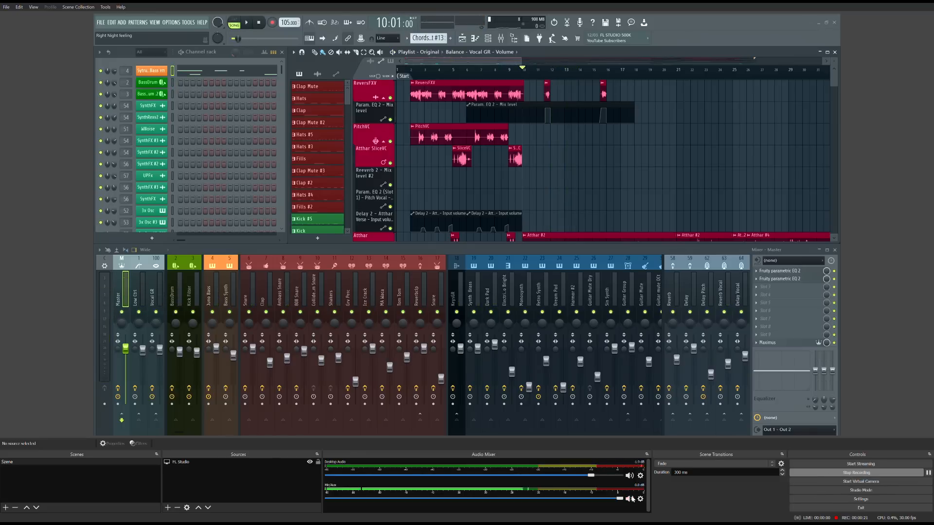
{"action": "left_click", "coordinate": [629, 498]}
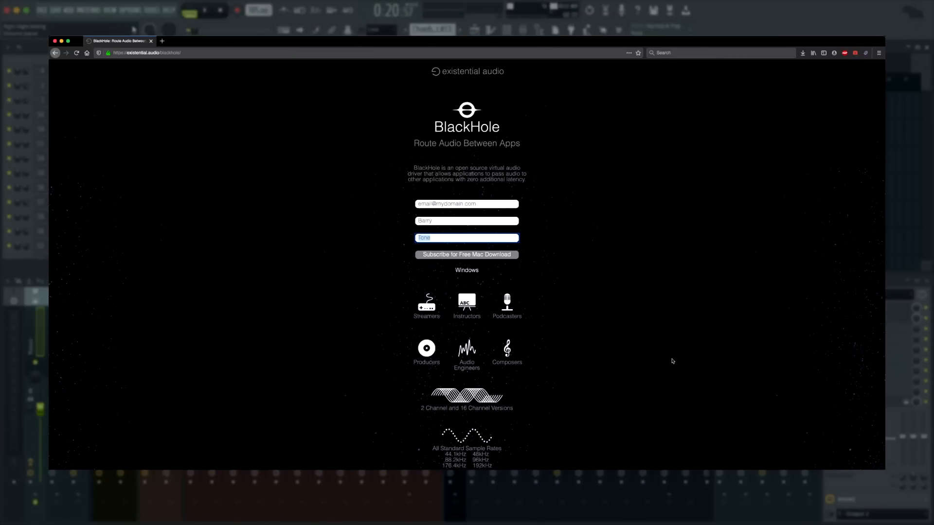
- Subscribe for the free Mac download of BlackHole on the Existential Audio website
{"action": "left_click", "coordinate": [499, 256]}
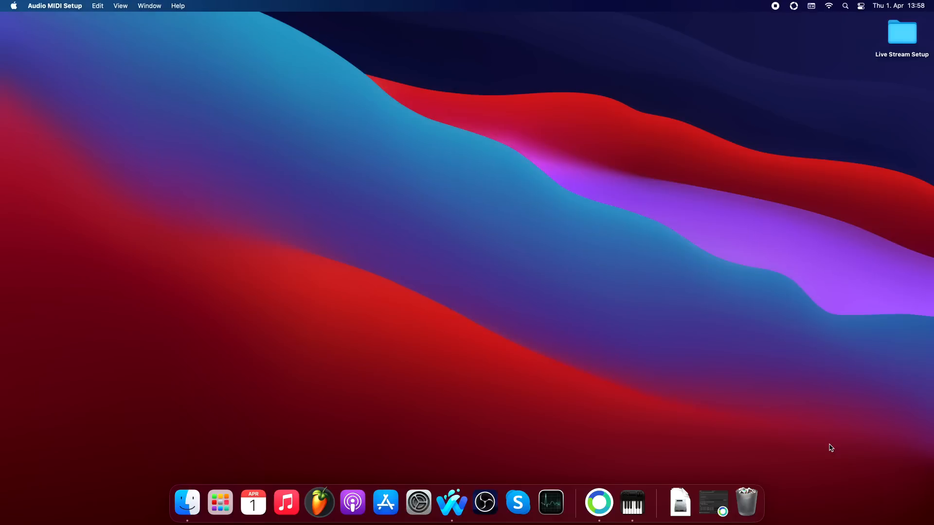
- Open Audio MIDI Setup on the Mac and create a Multi-Output Device
{"action": "key", "text": "super+space"}
{"action": "type", "text": "audio"}
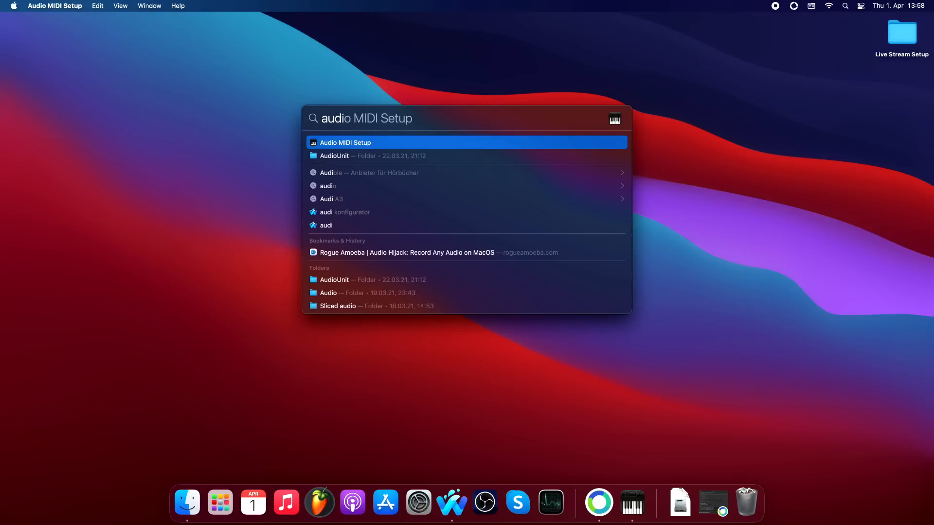
{"action": "key", "text": "Return"}
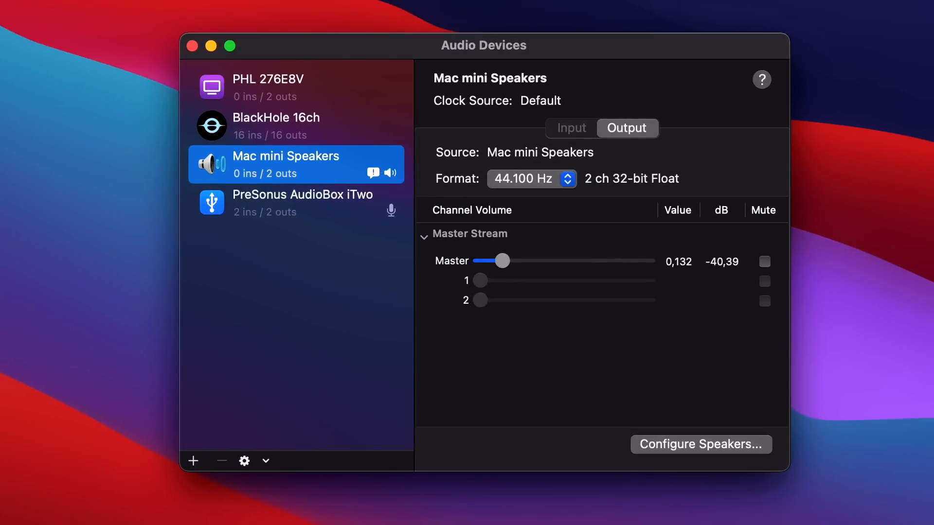
{"action": "left_click", "coordinate": [192, 462]}
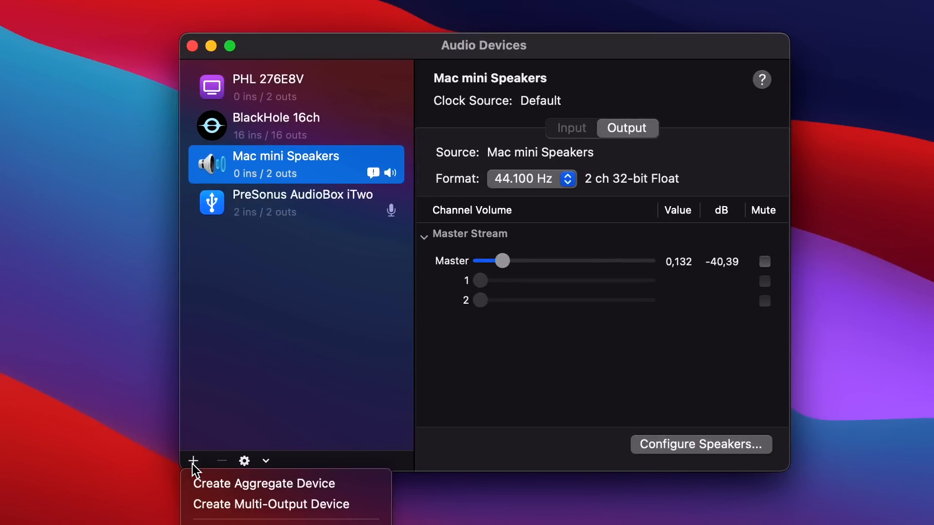
{"action": "left_click", "coordinate": [213, 514]}
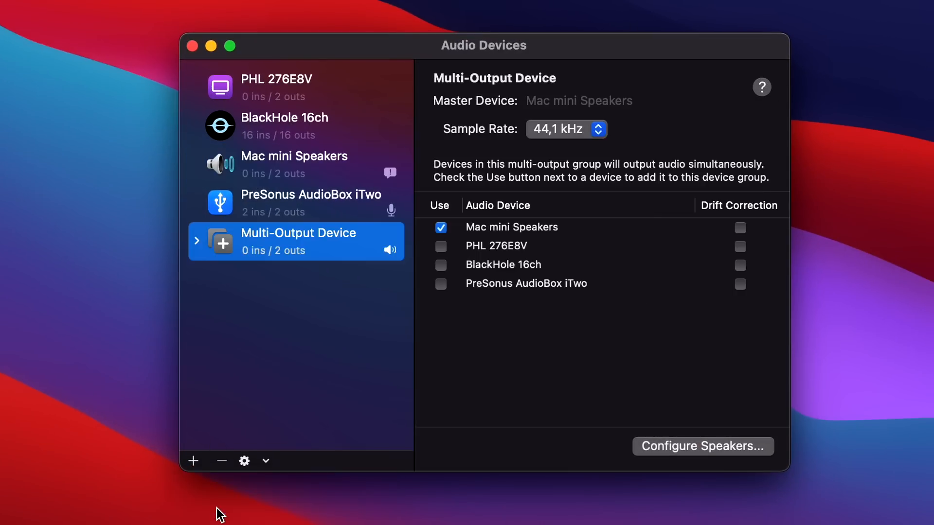
- Include BlackHole 16ch and PreSonus AudioBox iTwo in the Multi-Output Device
{"action": "left_click", "coordinate": [442, 267]}
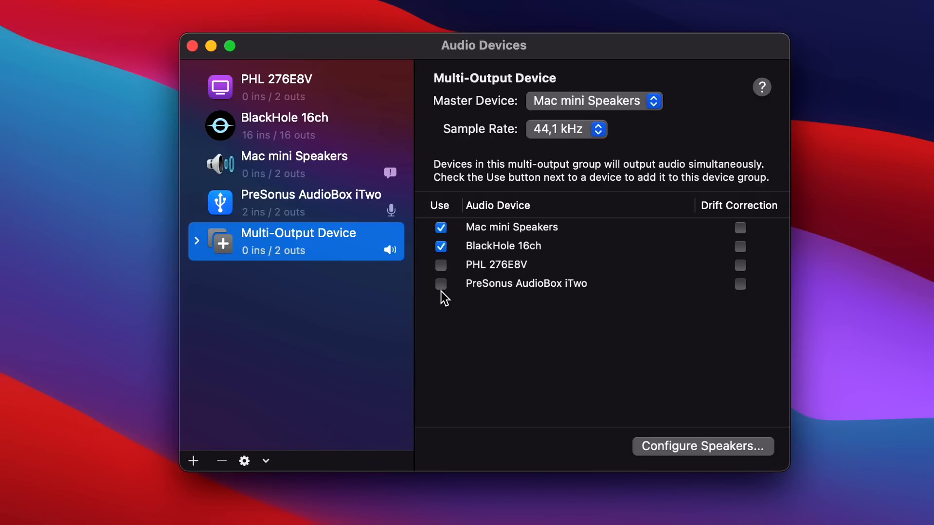
{"action": "left_click", "coordinate": [443, 289]}
{"action": "left_click", "coordinate": [442, 284]}
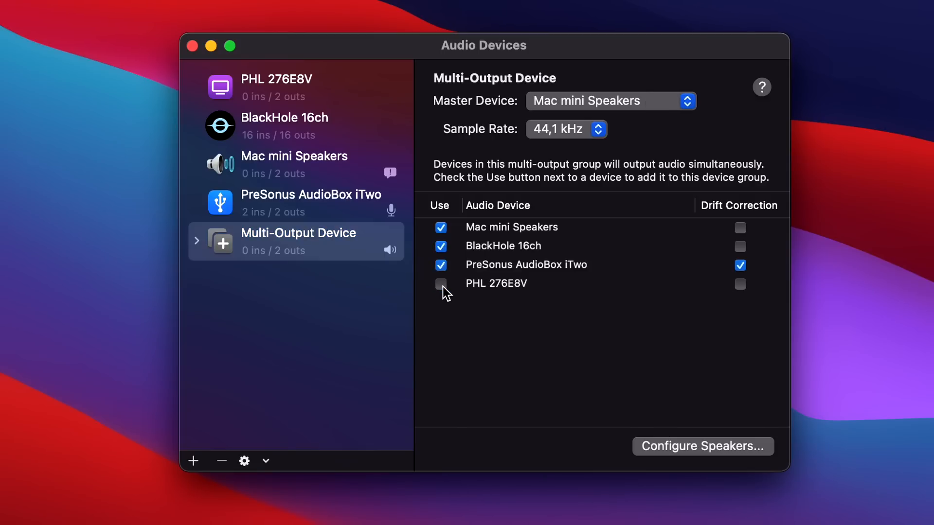
- Rename the Multi-Output Device as FL Studio Output
{"action": "left_click", "coordinate": [277, 234]}
{"action": "key", "text": "Return"}
{"action": "type", "text": "FL"}
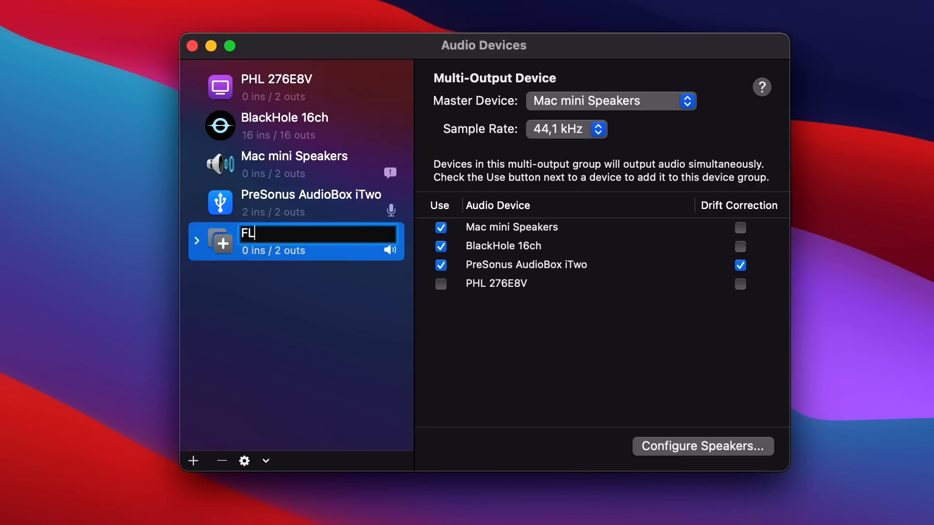
{"action": "type", "text": " Studio Output"}
{"action": "key", "text": "Return"}
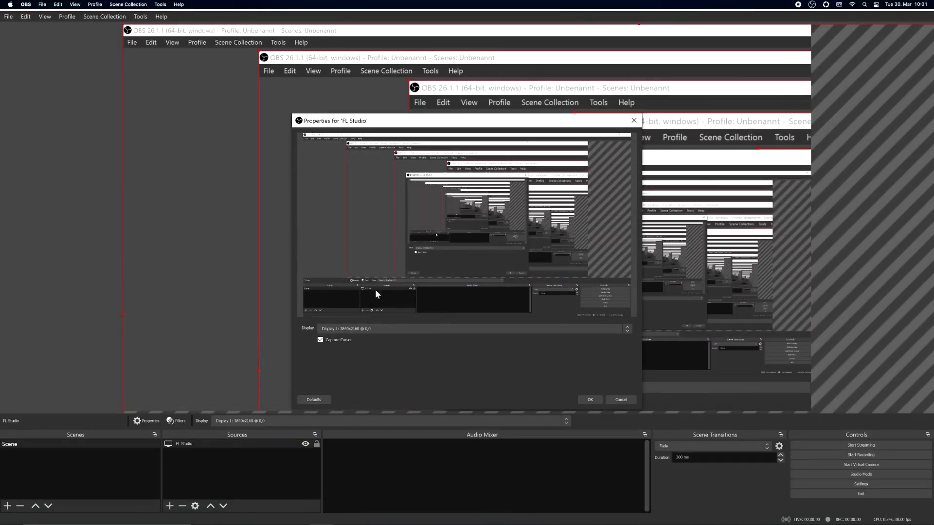
- Switch to OBS Studio and fit the FL Studio display capture source to the screen
{"action": "left_click", "coordinate": [227, 443]}
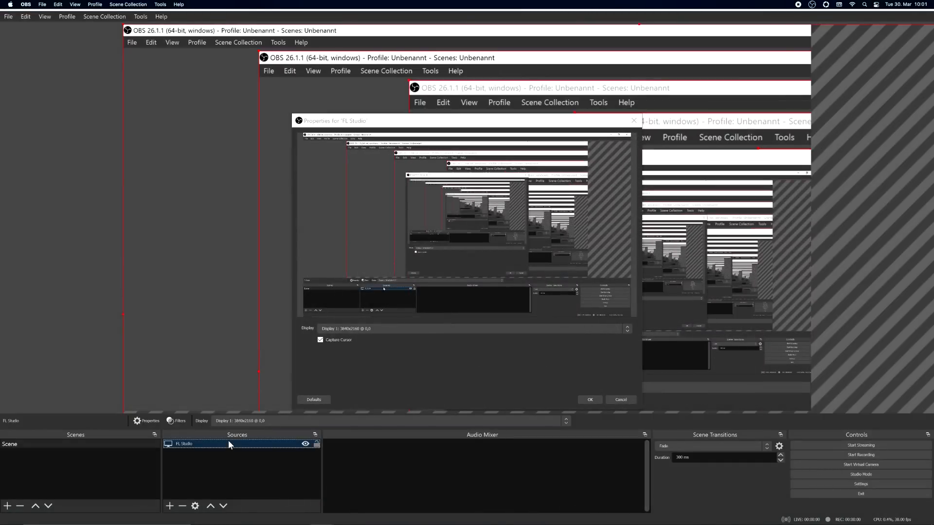
{"action": "key", "text": "ctrl+f"}
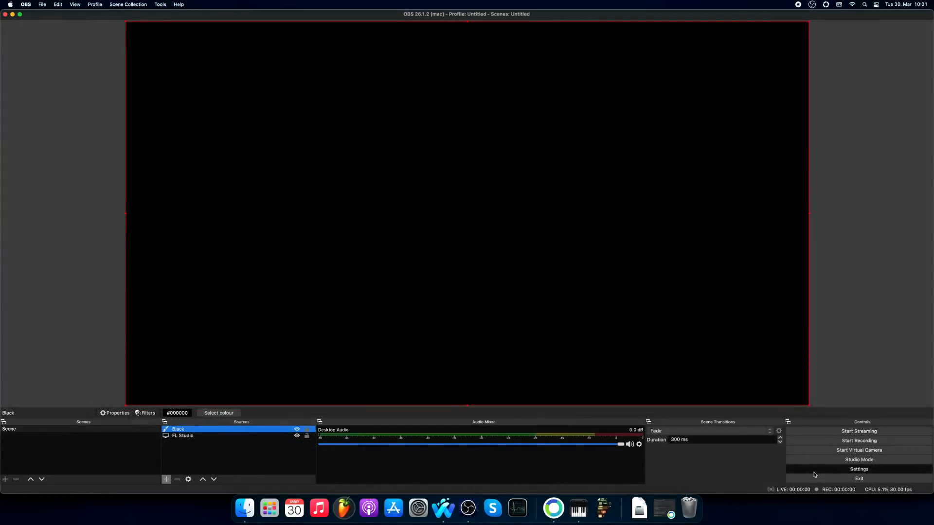
- Set the global Desktop Audio device to BlackHole 16ch and Mic/Auxiliary Audio to PreSonus AudioBox iTwo in the OBS settings
{"action": "left_click", "coordinate": [813, 470]}
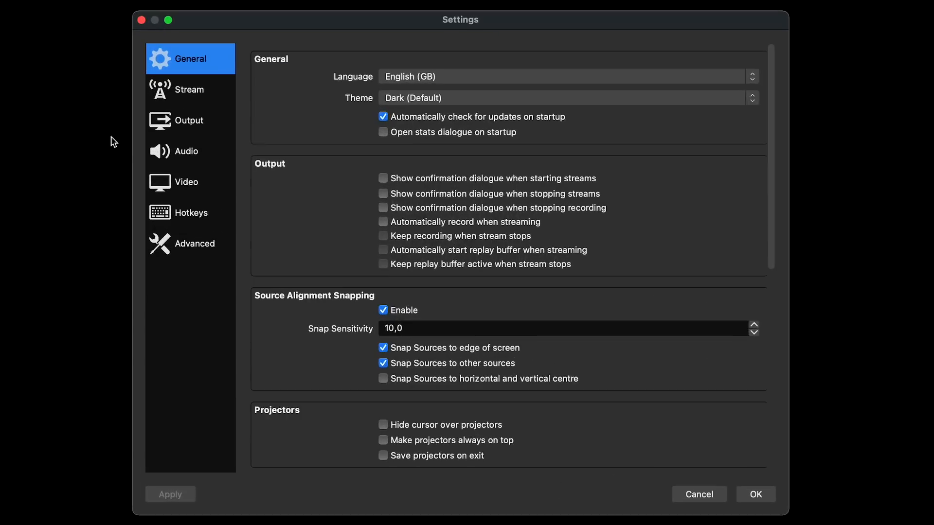
{"action": "left_click", "coordinate": [181, 152]}
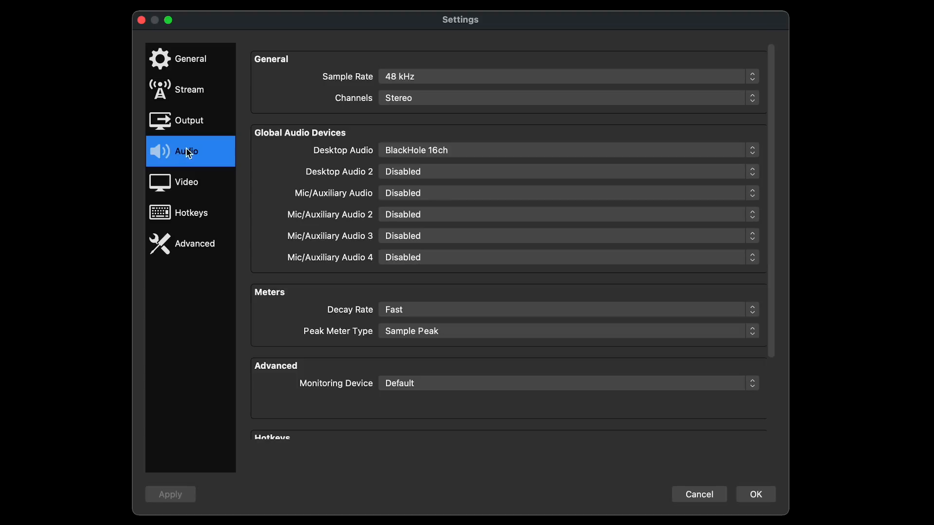
{"action": "left_click", "coordinate": [437, 152]}
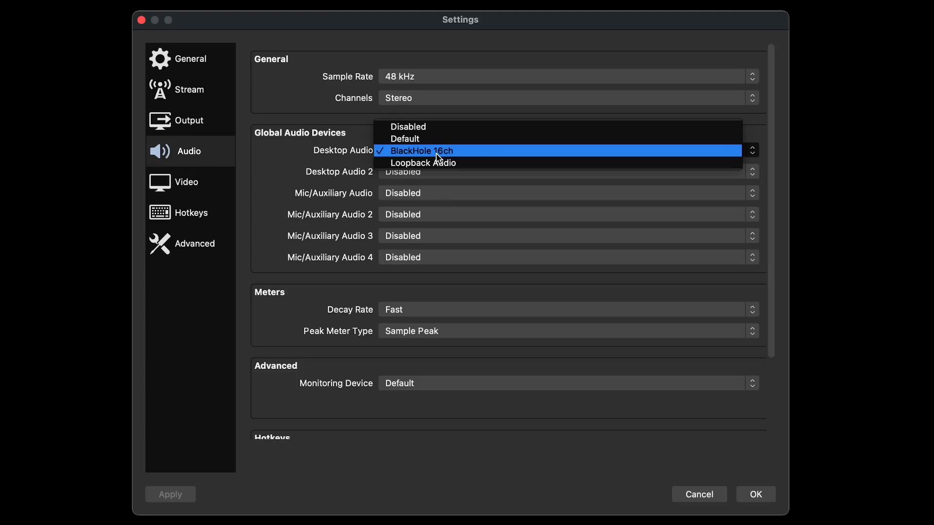
{"action": "left_click", "coordinate": [437, 154]}
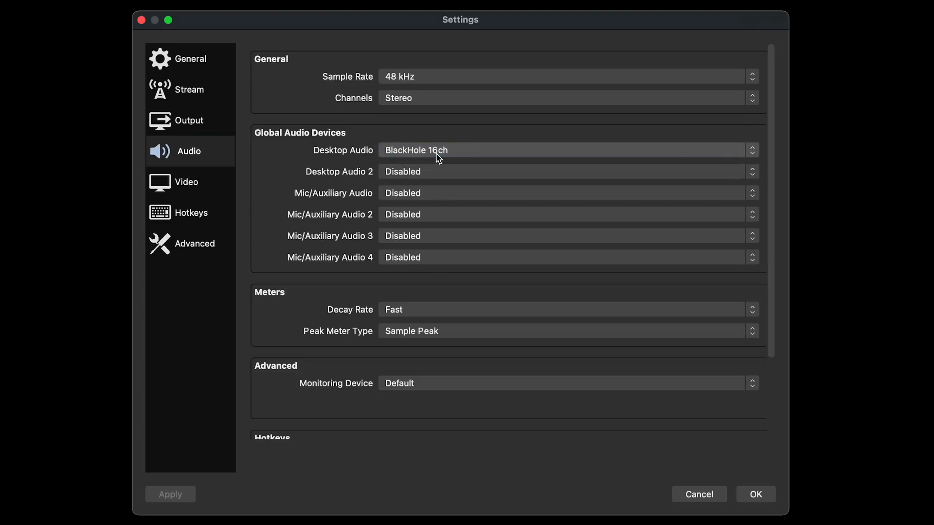
{"action": "left_click", "coordinate": [437, 194]}
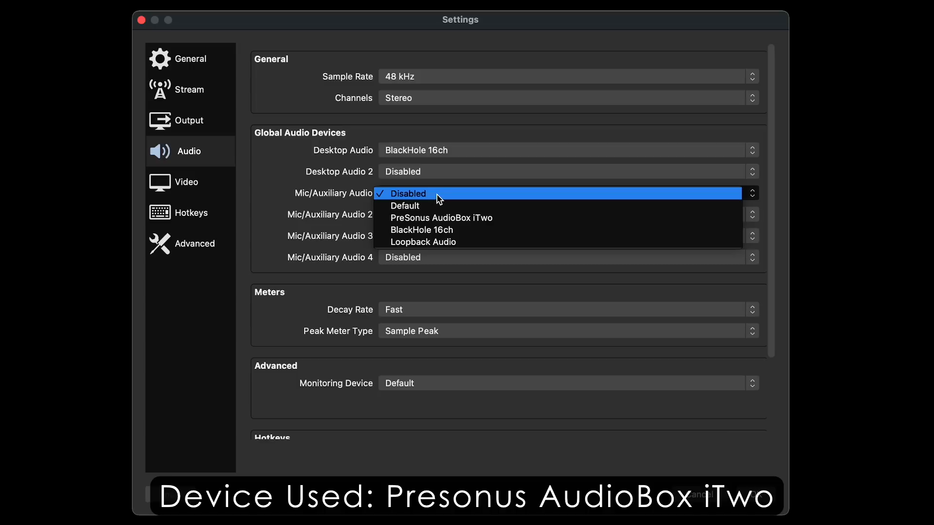
{"action": "left_click", "coordinate": [442, 219]}
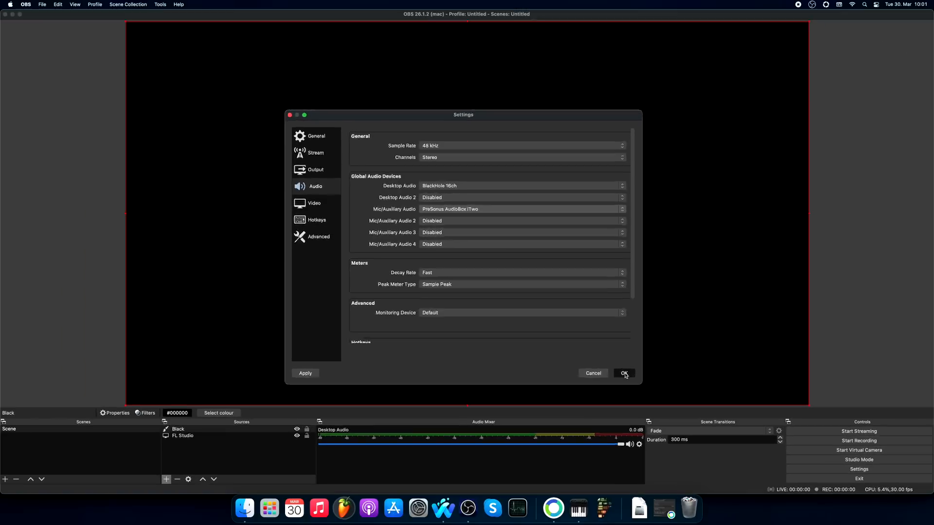
{"action": "left_click", "coordinate": [756, 495]}
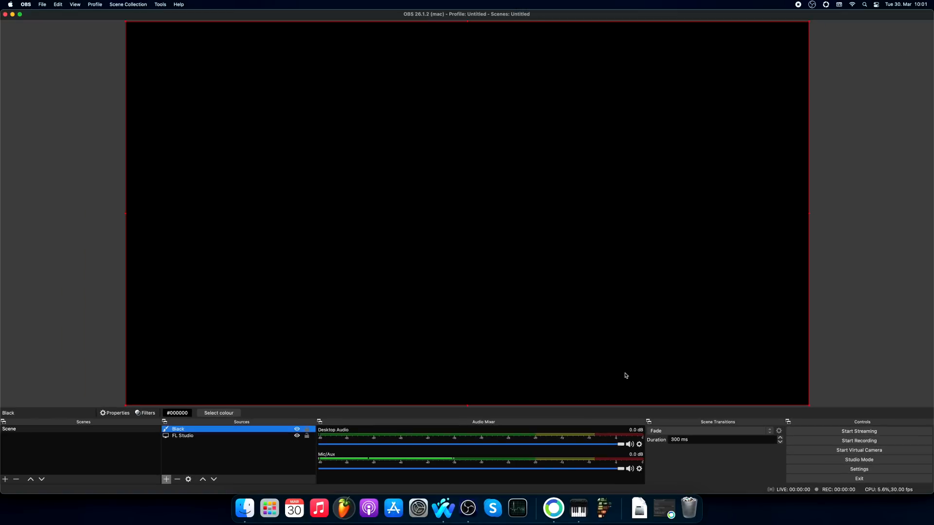
- Make the Mic/Aux channel mono in the Advanced Audio Properties
{"action": "left_click", "coordinate": [639, 470]}
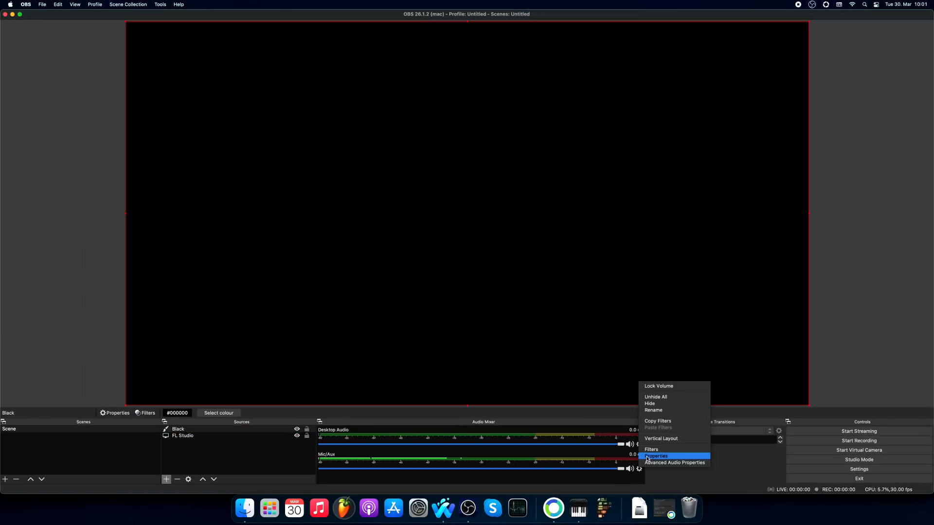
{"action": "left_click", "coordinate": [652, 463]}
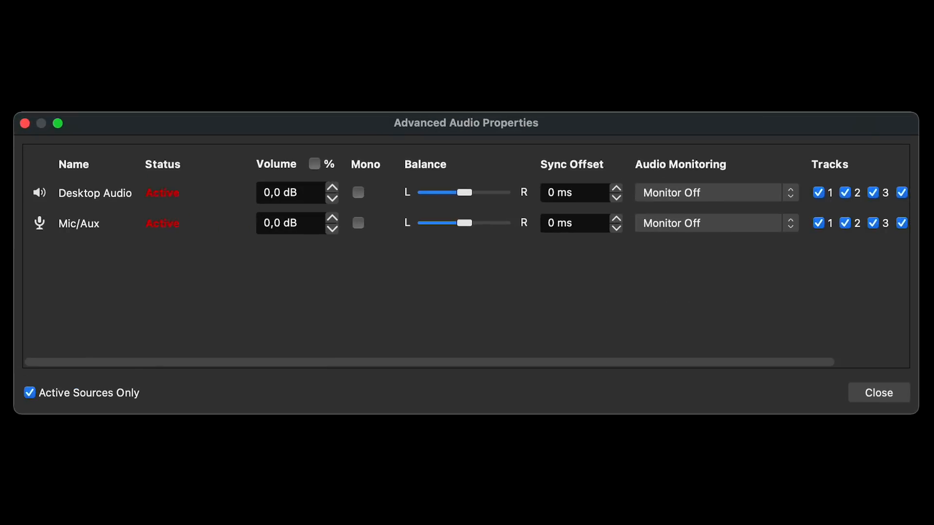
{"action": "left_click", "coordinate": [359, 224]}
{"action": "left_click", "coordinate": [878, 395]}
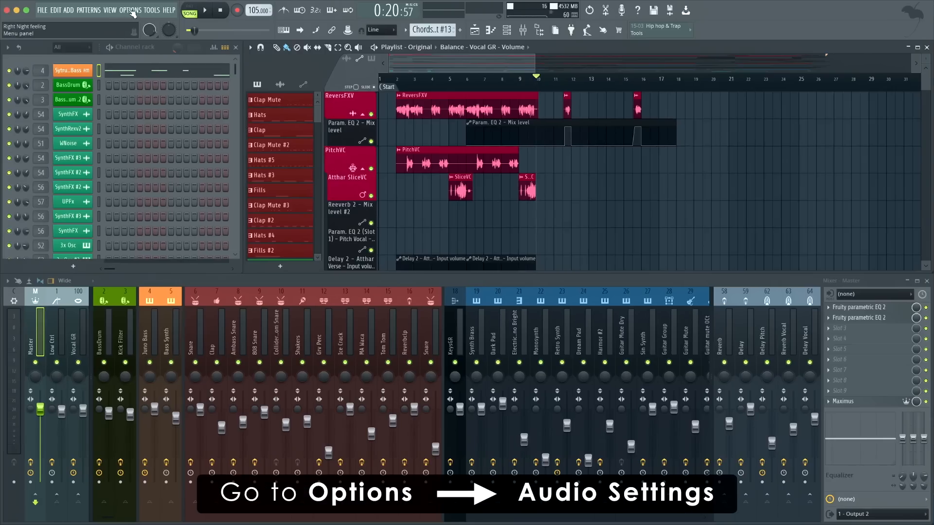
- Switch to FL Studio, choose FL Studio Output as its audio device, and start playing the song
{"action": "left_click", "coordinate": [130, 9]}
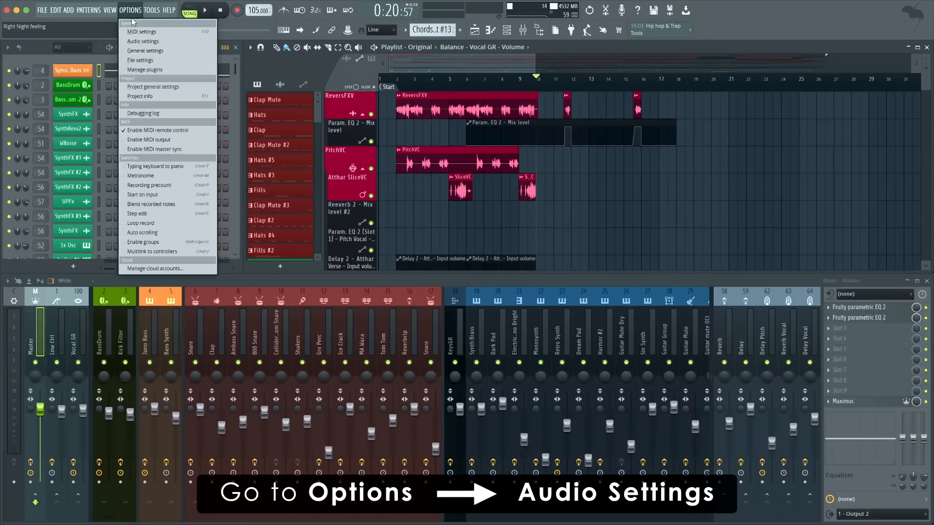
{"action": "left_click", "coordinate": [143, 40]}
{"action": "left_click", "coordinate": [404, 123]}
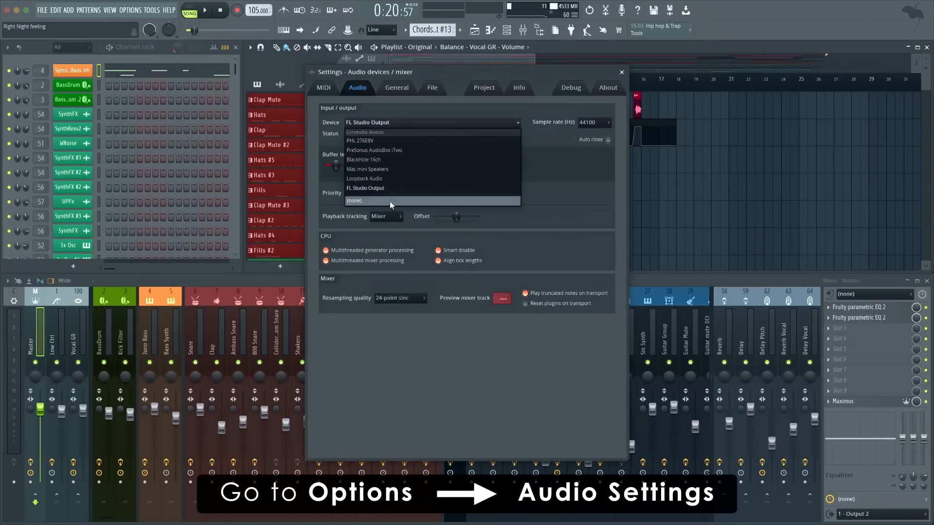
{"action": "left_click", "coordinate": [389, 188]}
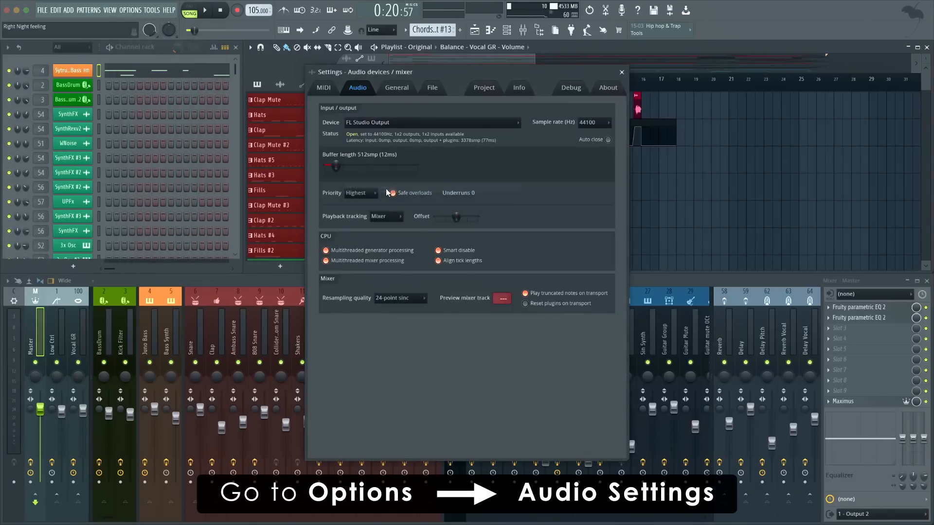
{"action": "left_click", "coordinate": [620, 73]}
{"action": "key", "text": "space"}
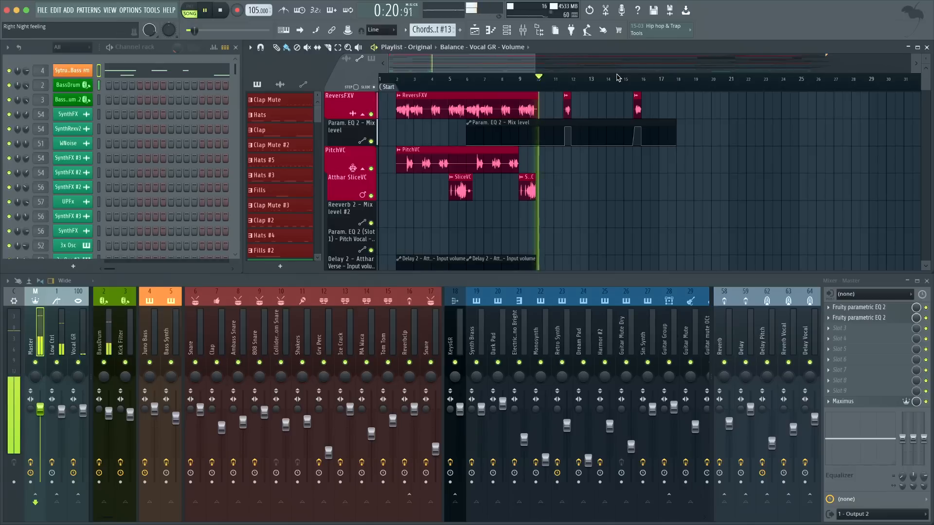